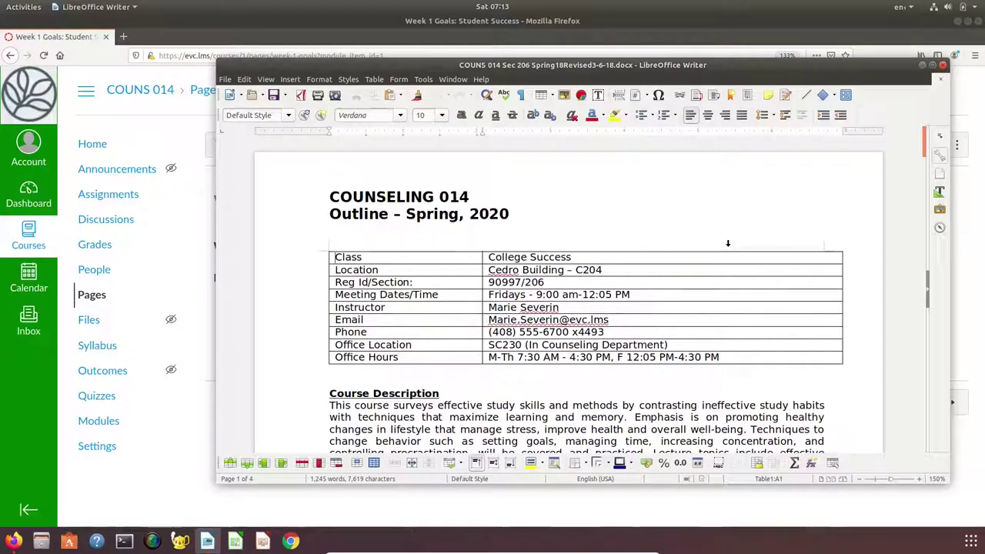
- Bring the course up in the browser and go to its Modules page
{"action": "scroll", "coordinate": [728, 243], "scroll_direction": "down", "scroll_amount": 3}
{"action": "scroll", "coordinate": [728, 246], "scroll_direction": "down", "scroll_amount": 5}
{"action": "scroll", "coordinate": [729, 246], "scroll_direction": "down", "scroll_amount": 5}
{"action": "scroll", "coordinate": [728, 247], "scroll_direction": "down", "scroll_amount": 5}
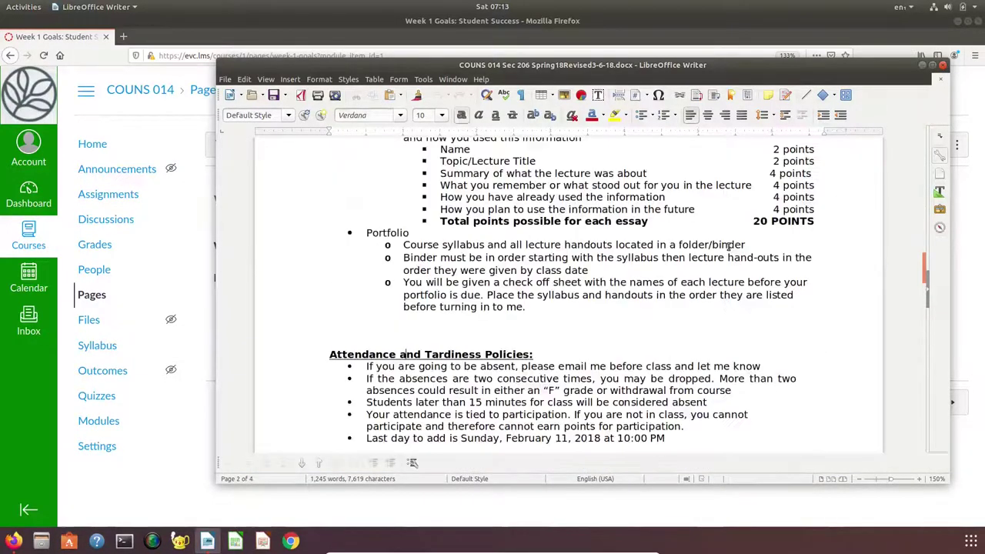
{"action": "scroll", "coordinate": [728, 246], "scroll_direction": "down", "scroll_amount": 5}
{"action": "scroll", "coordinate": [728, 247], "scroll_direction": "down", "scroll_amount": 5}
{"action": "scroll", "coordinate": [728, 247], "scroll_direction": "down", "scroll_amount": 5}
{"action": "scroll", "coordinate": [728, 246], "scroll_direction": "down", "scroll_amount": 5}
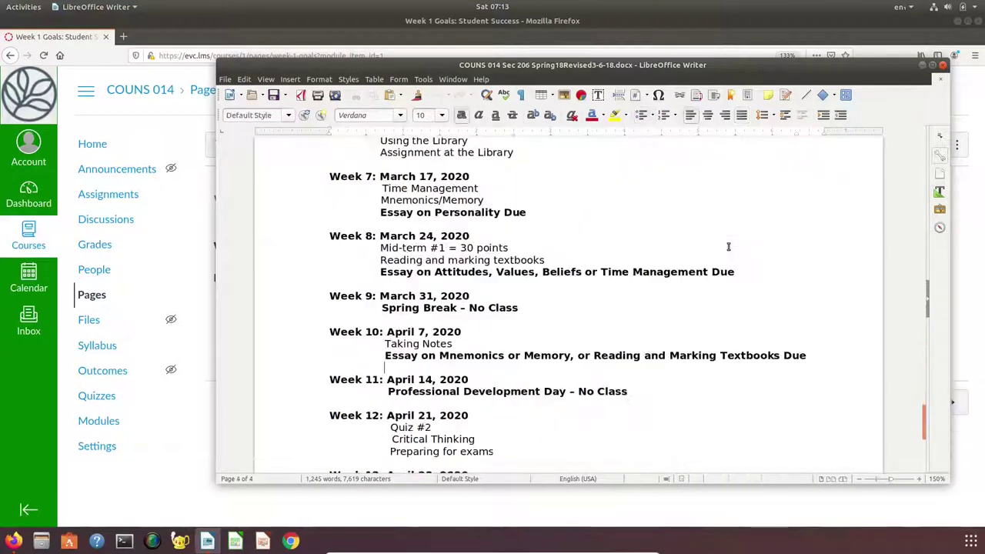
{"action": "scroll", "coordinate": [728, 246], "scroll_direction": "down", "scroll_amount": 5}
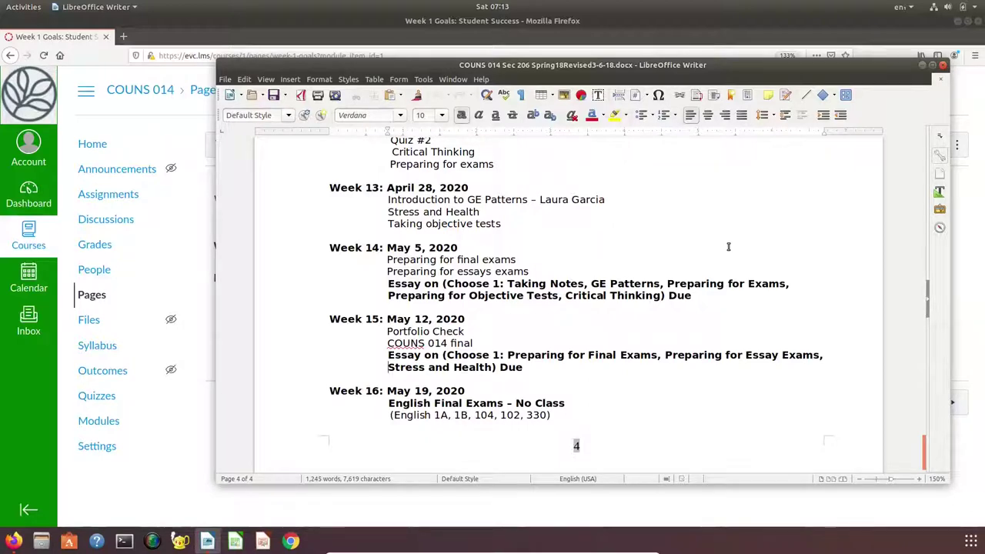
{"action": "left_click", "coordinate": [132, 475]}
{"action": "left_click", "coordinate": [96, 146]}
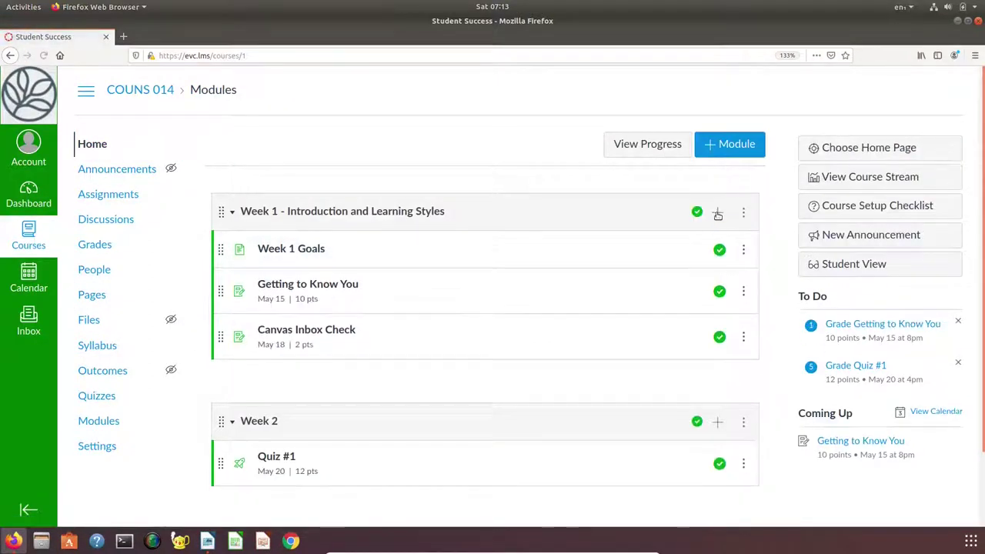
- Add a new page named 'Course Outline' to Week 1 and open it for editing
{"action": "left_click", "coordinate": [718, 213]}
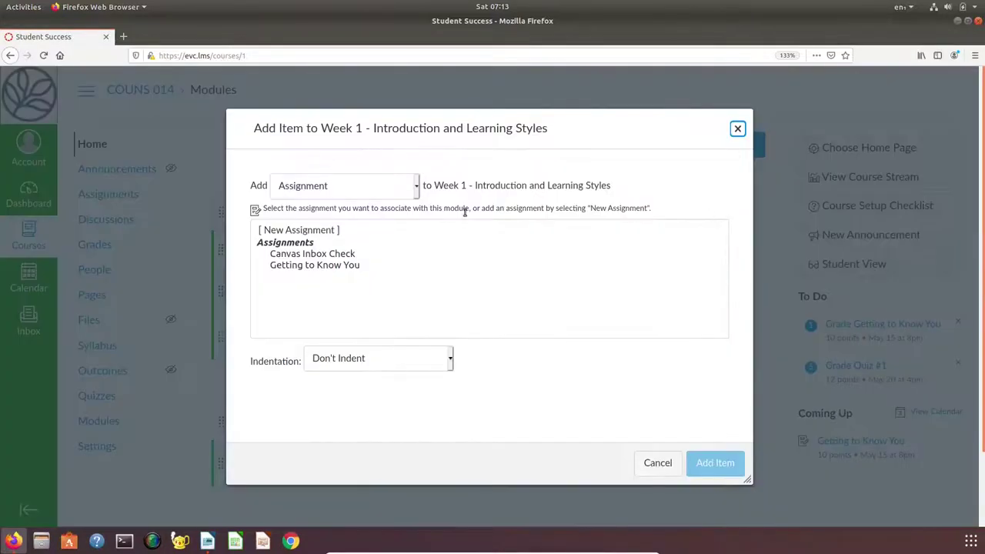
{"action": "left_click", "coordinate": [415, 192]}
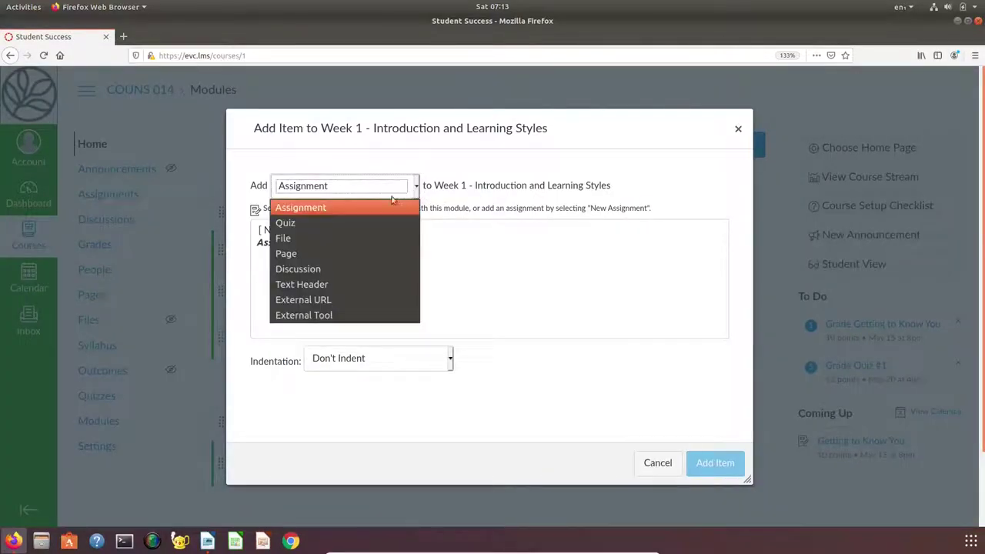
{"action": "left_click", "coordinate": [288, 247]}
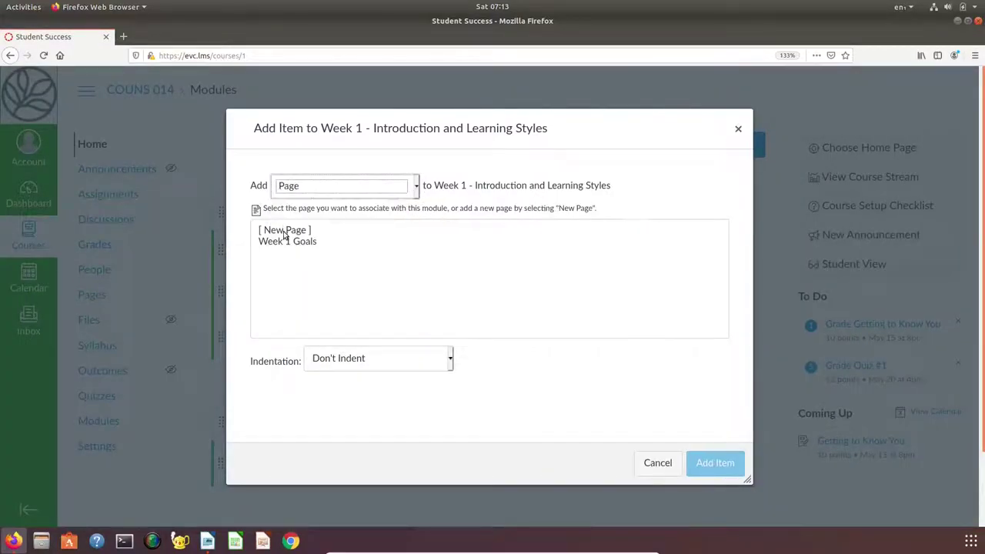
{"action": "left_click", "coordinate": [284, 231]}
{"action": "left_click", "coordinate": [332, 364]}
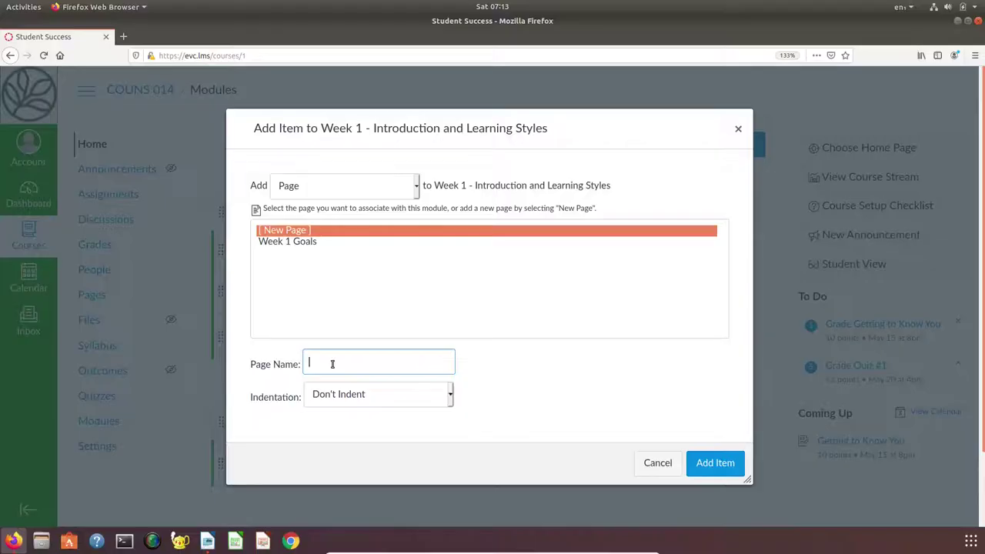
{"action": "type", "text": "Course Out"}
{"action": "type", "text": "line"}
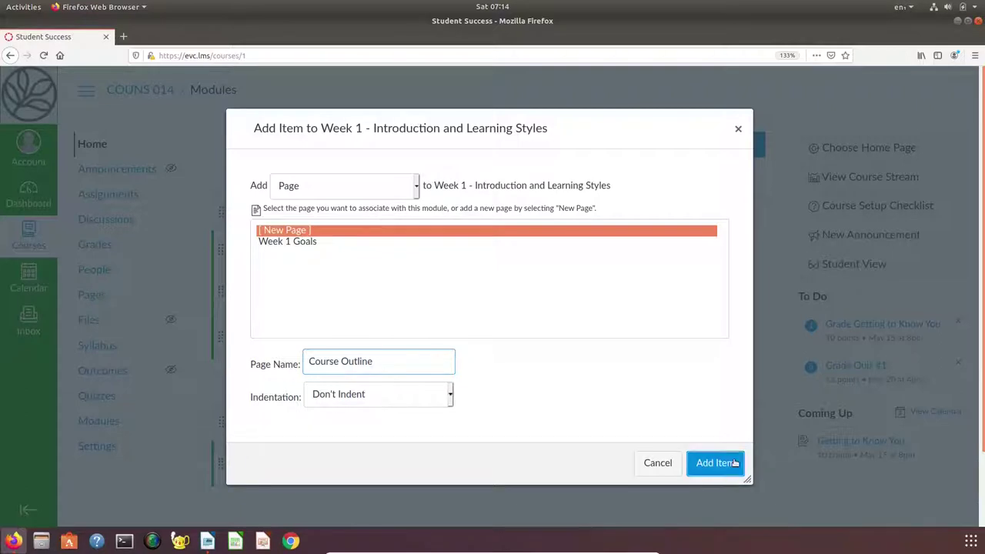
{"action": "left_click", "coordinate": [715, 463]}
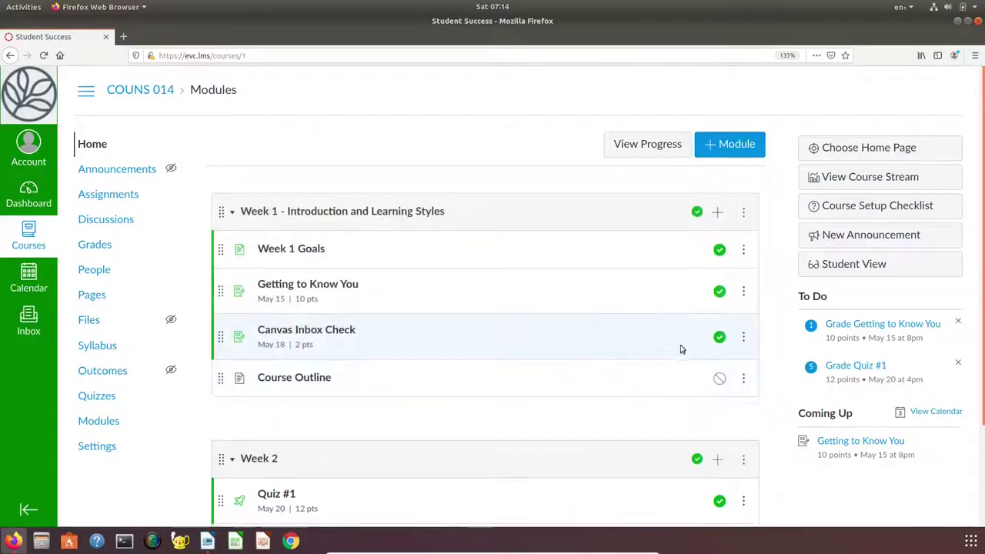
{"action": "left_click", "coordinate": [281, 381]}
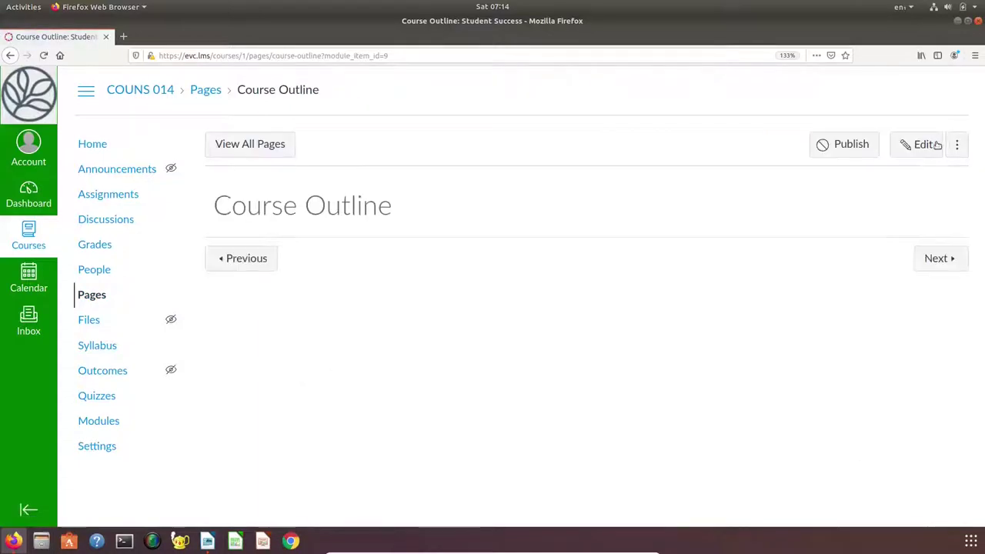
{"action": "left_click", "coordinate": [913, 146]}
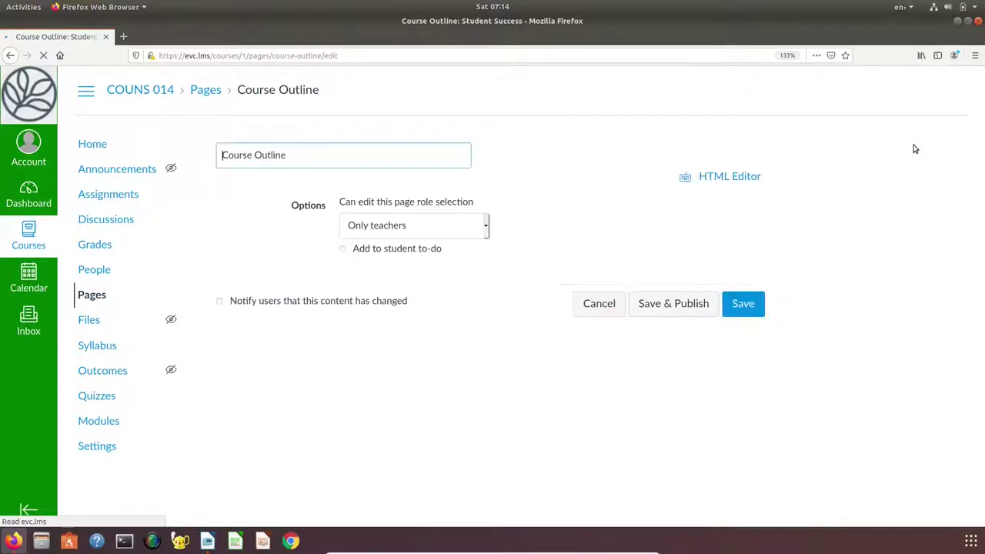
- Select all and copy the outline document in Writer, then return to the Canvas editor
{"action": "left_click", "coordinate": [208, 542]}
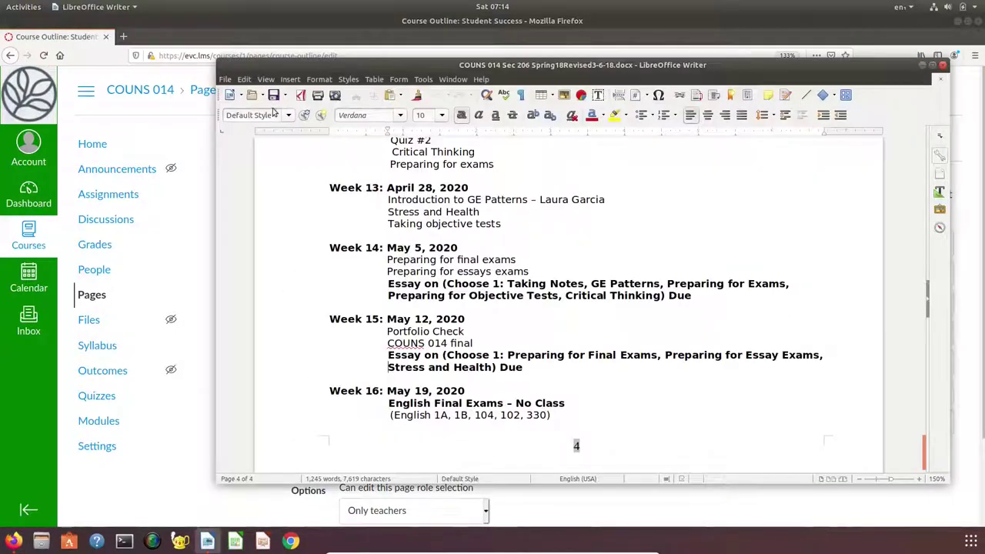
{"action": "left_click", "coordinate": [244, 79]}
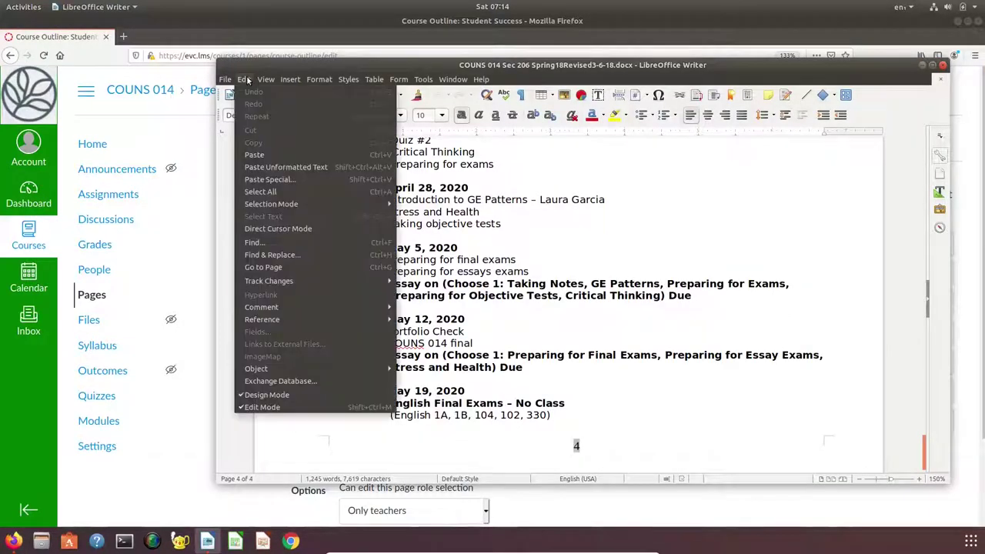
{"action": "left_click", "coordinate": [260, 192]}
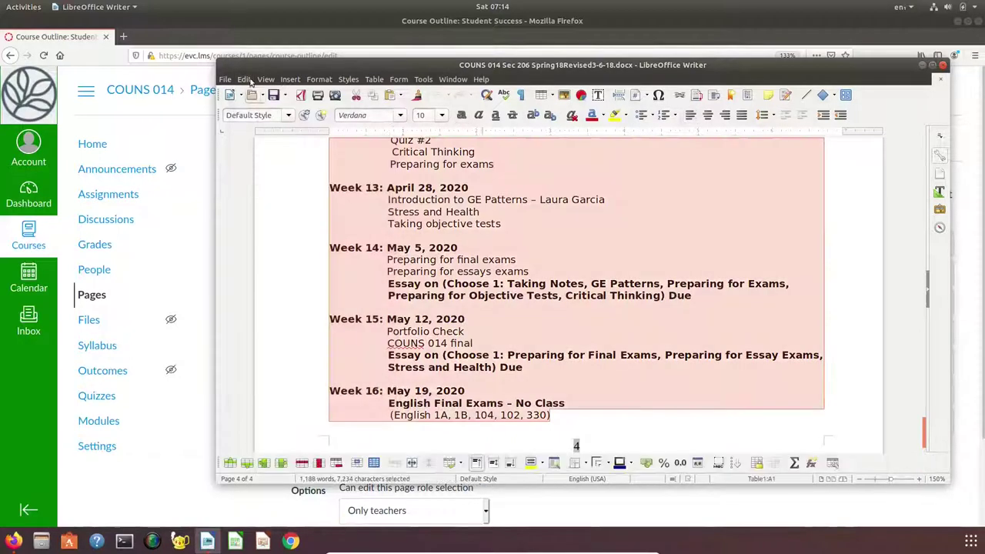
{"action": "left_click", "coordinate": [244, 79]}
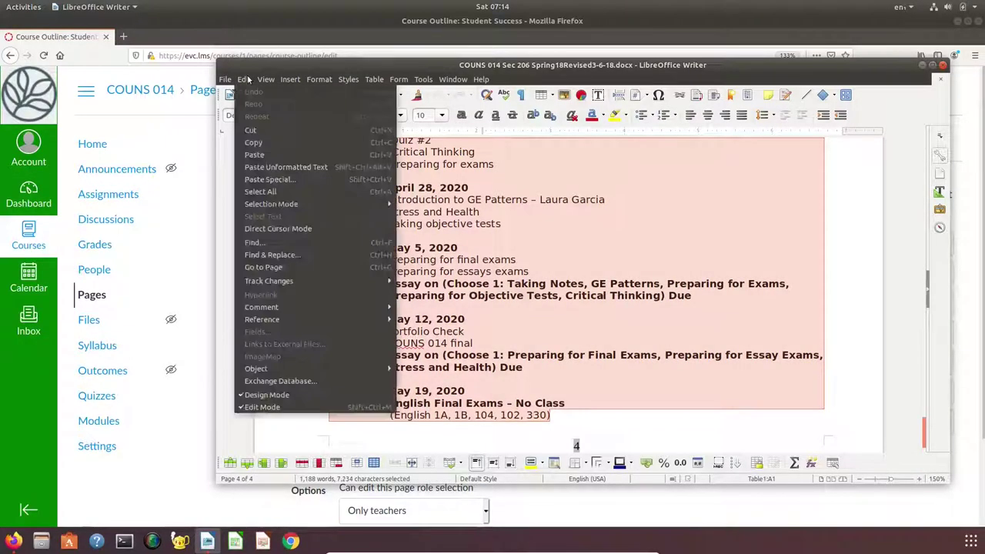
{"action": "left_click", "coordinate": [254, 144]}
{"action": "left_click", "coordinate": [131, 491]}
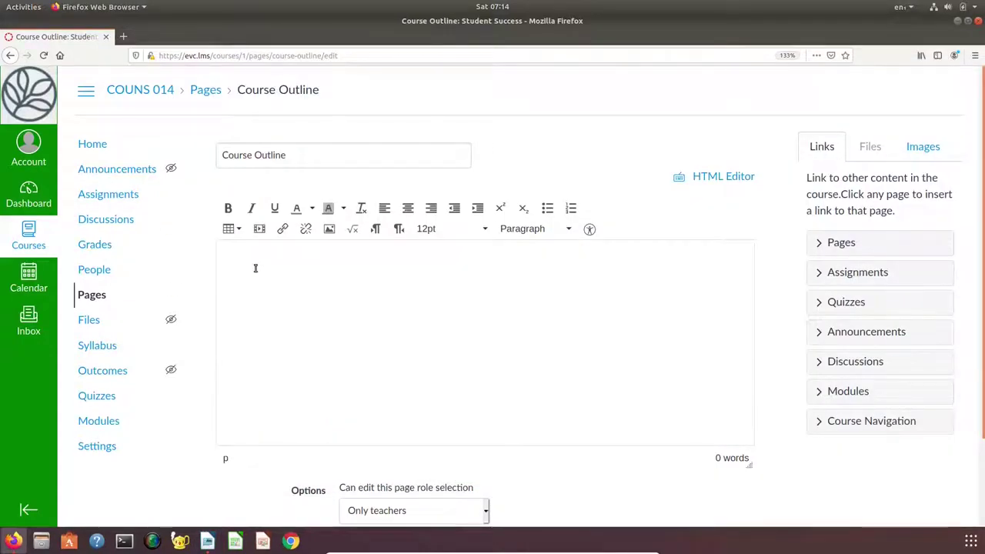
- Paste the copied outline into the Course Outline page body and compare it with the Writer original
{"action": "right_click", "coordinate": [255, 269]}
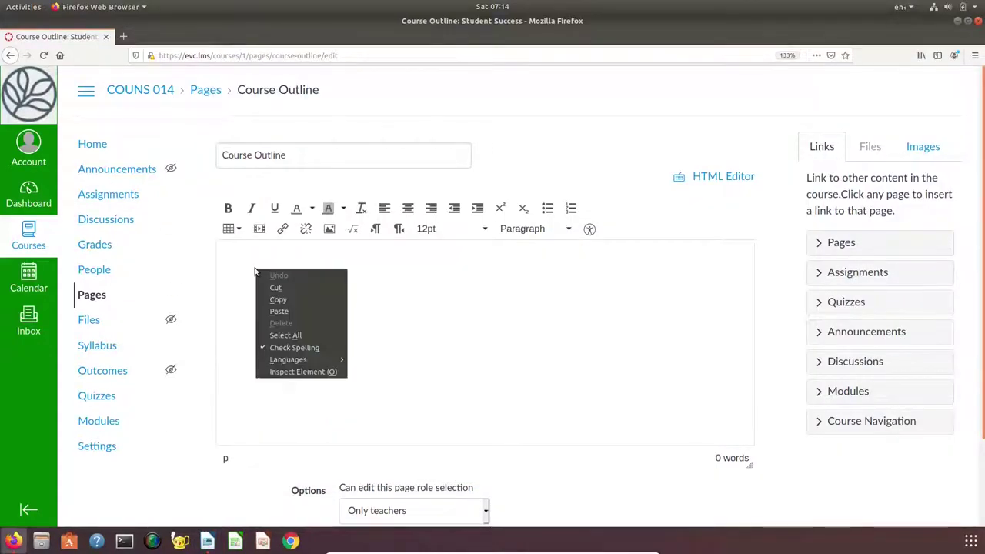
{"action": "left_click", "coordinate": [278, 313]}
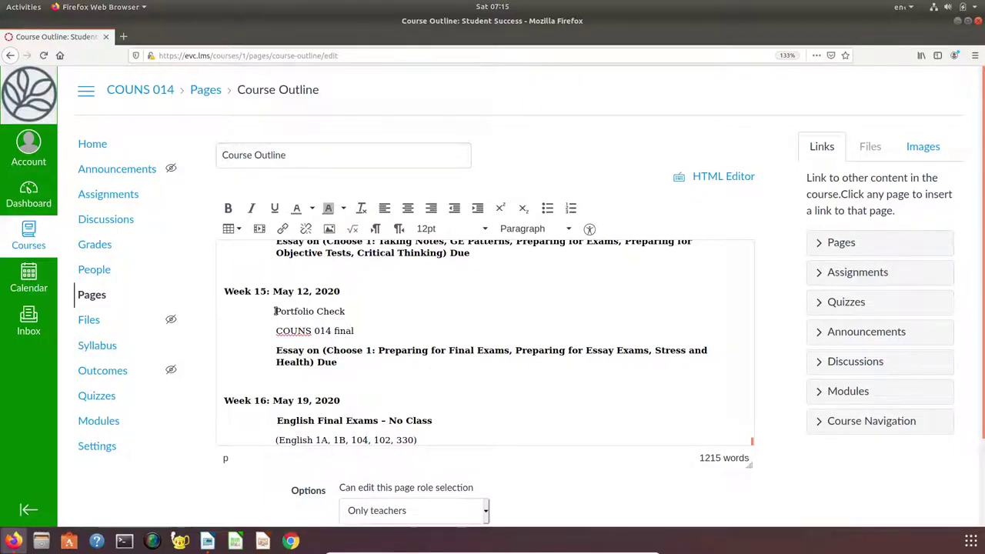
{"action": "left_click", "coordinate": [207, 542]}
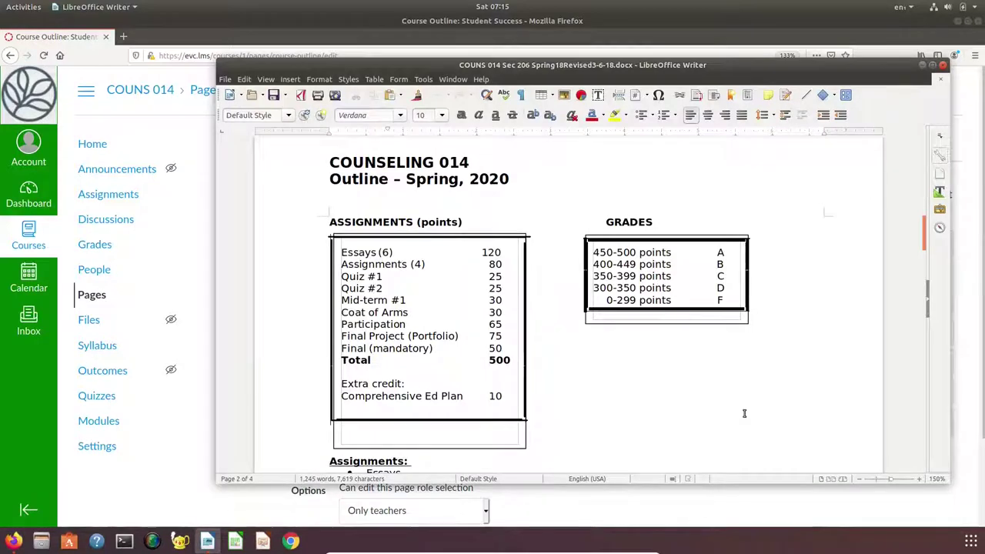
{"action": "left_click", "coordinate": [130, 490]}
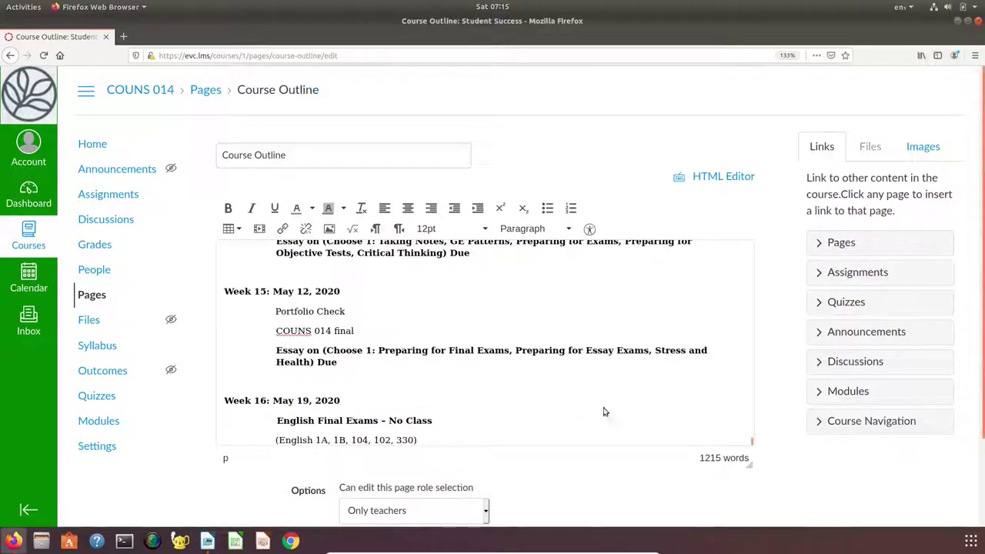
- Turn the boxed lines from Final (mandatory) 50 to Comprehensive Ed Plan 10 into bullets
{"action": "left_click_drag", "start_coordinate": [750, 419], "coordinate": [753, 291]}
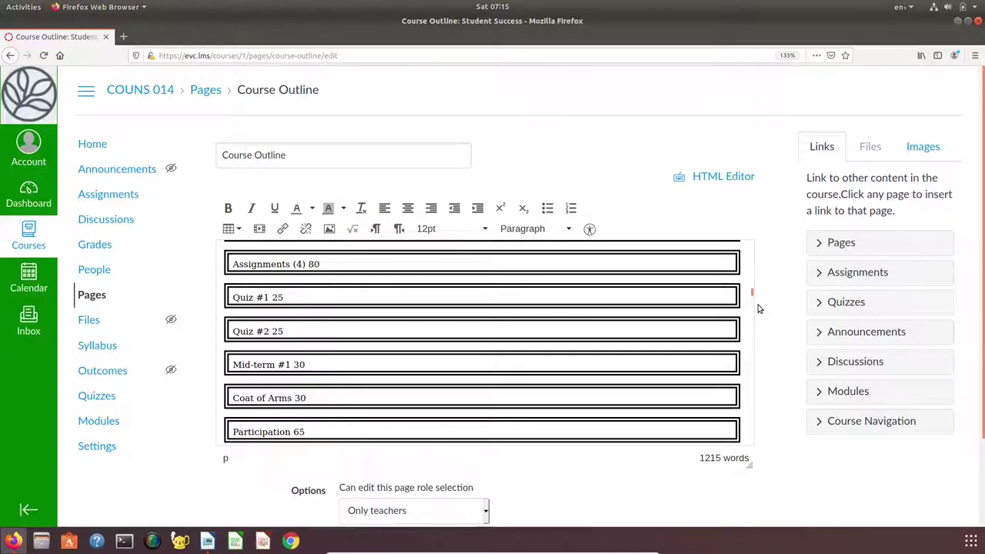
{"action": "scroll", "coordinate": [528, 286], "scroll_direction": "up", "scroll_amount": 3}
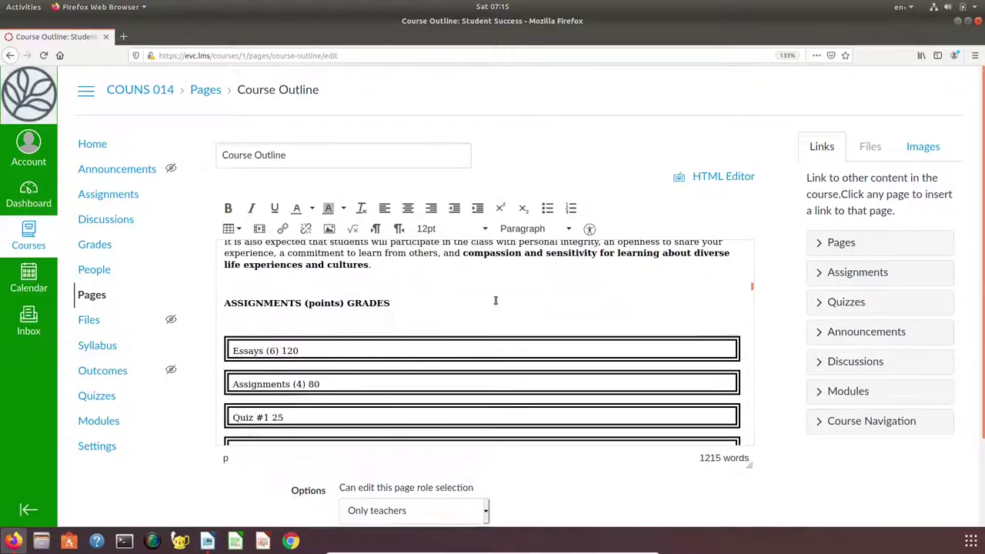
{"action": "left_click", "coordinate": [234, 350]}
{"action": "scroll", "coordinate": [338, 383], "scroll_direction": "down", "scroll_amount": 4}
{"action": "scroll", "coordinate": [338, 382], "scroll_direction": "down", "scroll_amount": 3}
{"action": "scroll", "coordinate": [339, 383], "scroll_direction": "down", "scroll_amount": 3}
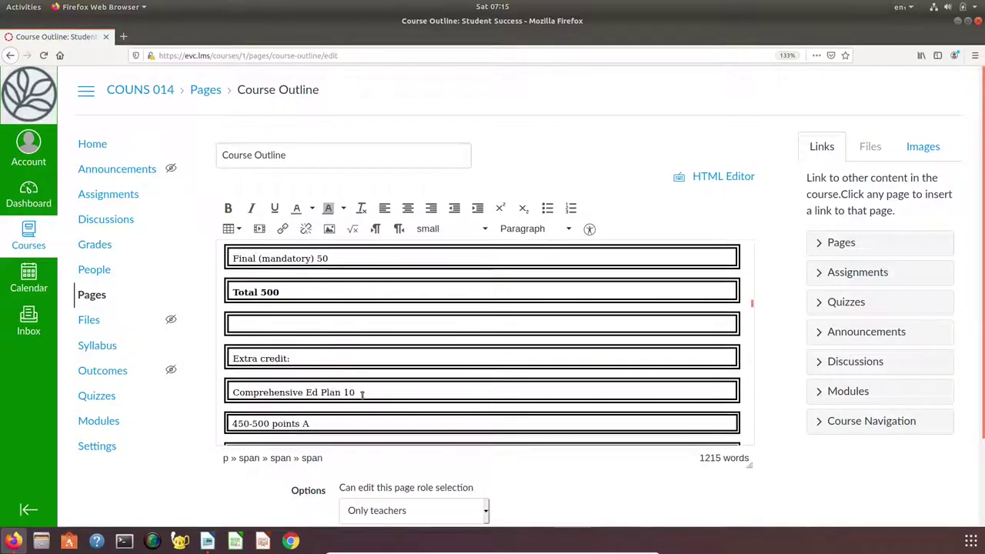
{"action": "left_click", "coordinate": [341, 387], "text": "shift"}
{"action": "left_click", "coordinate": [512, 231]}
{"action": "left_click", "coordinate": [512, 255]}
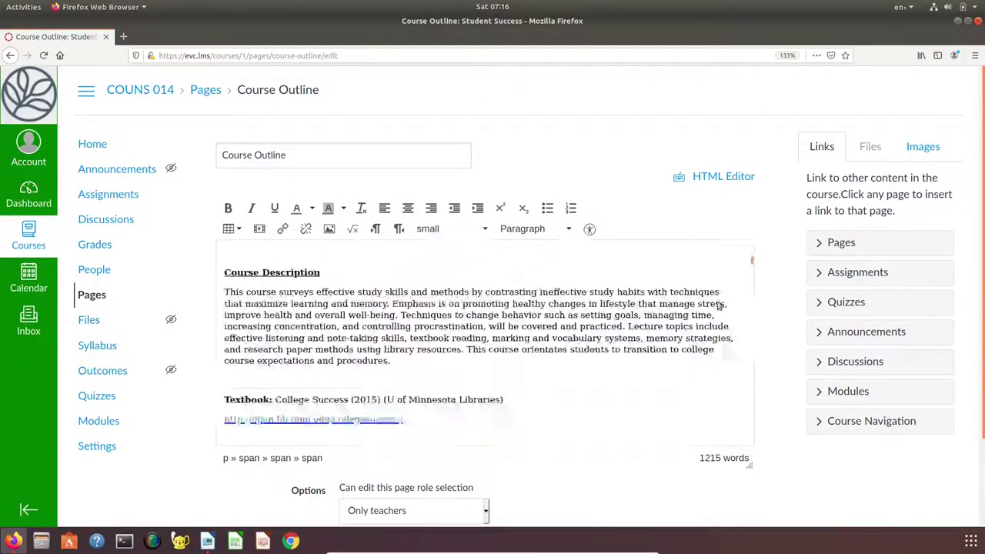
- Turn the boxed grade ranges down to 0-299 points F into bullets
{"action": "scroll", "coordinate": [528, 308], "scroll_direction": "down", "scroll_amount": 3}
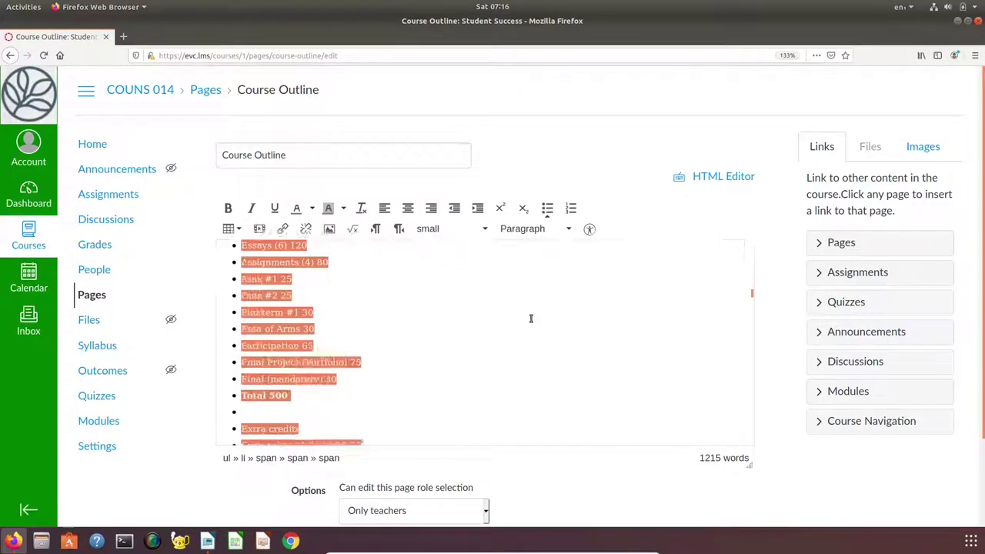
{"action": "scroll", "coordinate": [235, 367], "scroll_direction": "down", "scroll_amount": 3}
{"action": "scroll", "coordinate": [299, 368], "scroll_direction": "down", "scroll_amount": 2}
{"action": "left_click_drag", "start_coordinate": [299, 368], "coordinate": [480, 252]}
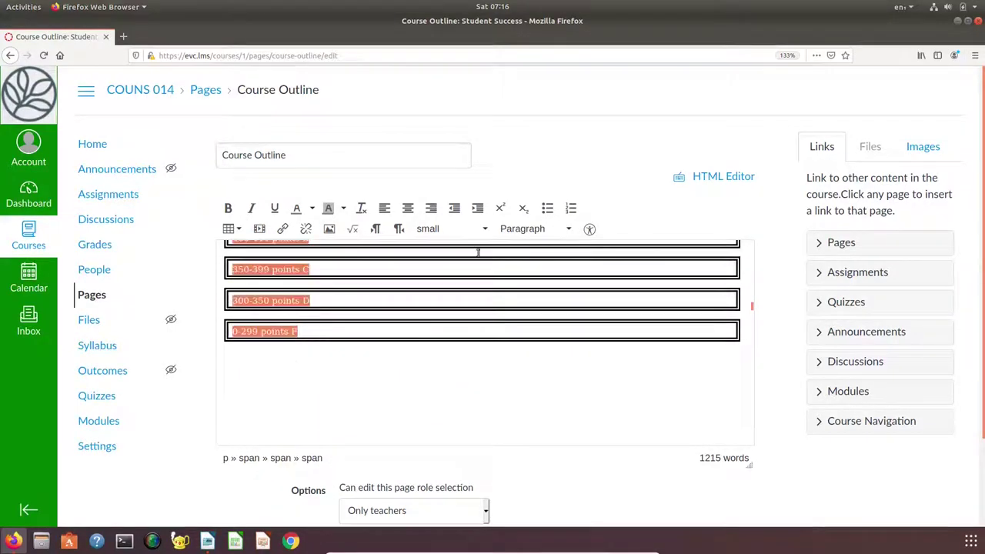
{"action": "left_click", "coordinate": [531, 228]}
{"action": "left_click", "coordinate": [523, 253]}
{"action": "scroll", "coordinate": [700, 319], "scroll_direction": "down", "scroll_amount": 3}
{"action": "scroll", "coordinate": [701, 320], "scroll_direction": "down", "scroll_amount": 5}
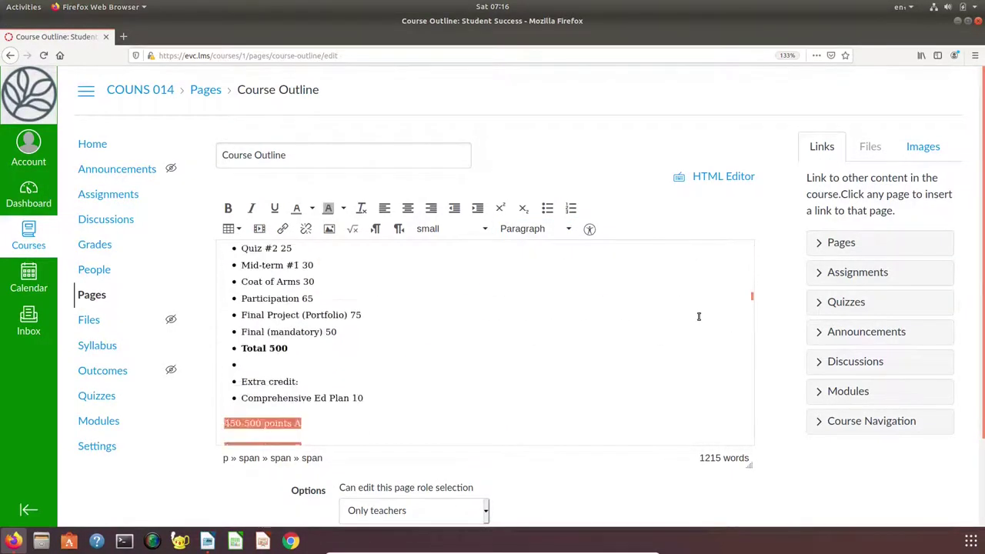
{"action": "scroll", "coordinate": [462, 347], "scroll_direction": "down", "scroll_amount": 1}
{"action": "left_click", "coordinate": [405, 308]}
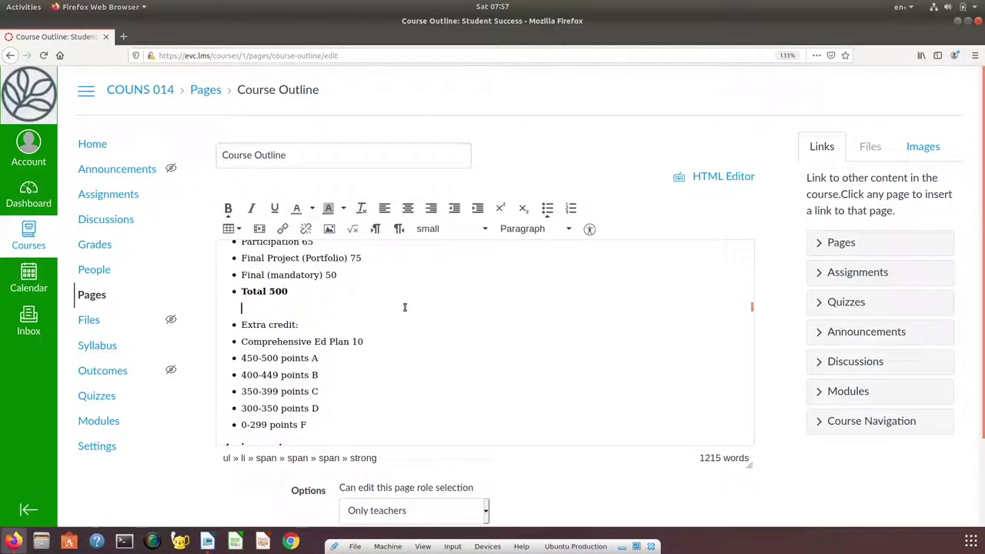
- Delete the empty bullet under Total 500
{"action": "key", "text": "BackSpace"}
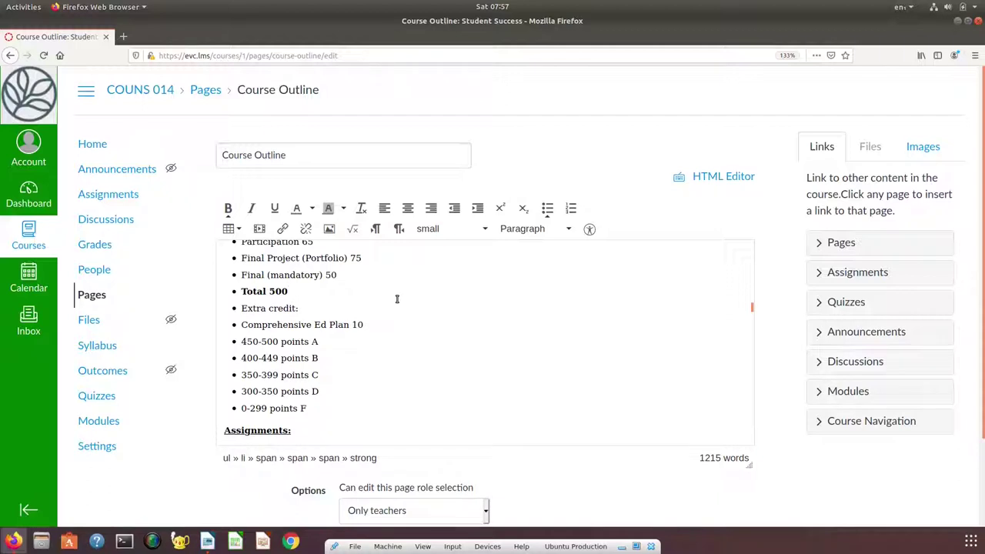
{"action": "scroll", "coordinate": [398, 299], "scroll_direction": "up", "scroll_amount": 1}
{"action": "scroll", "coordinate": [397, 299], "scroll_direction": "up", "scroll_amount": 1}
{"action": "scroll", "coordinate": [397, 298], "scroll_direction": "up", "scroll_amount": 1}
{"action": "scroll", "coordinate": [345, 279], "scroll_direction": "up", "scroll_amount": 1}
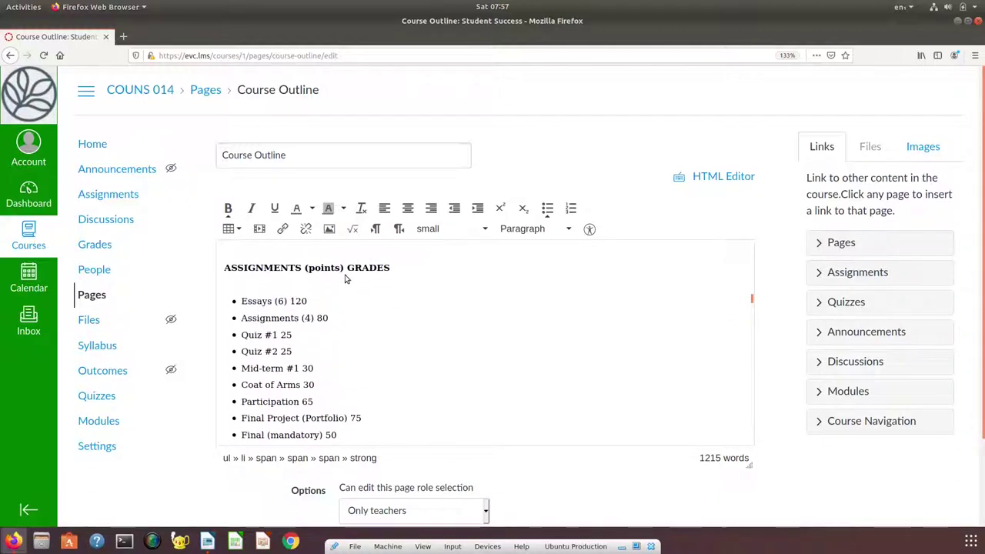
- Move GRADES from the assignments heading to a new line above the grade ranges
{"action": "double_click", "coordinate": [357, 270]}
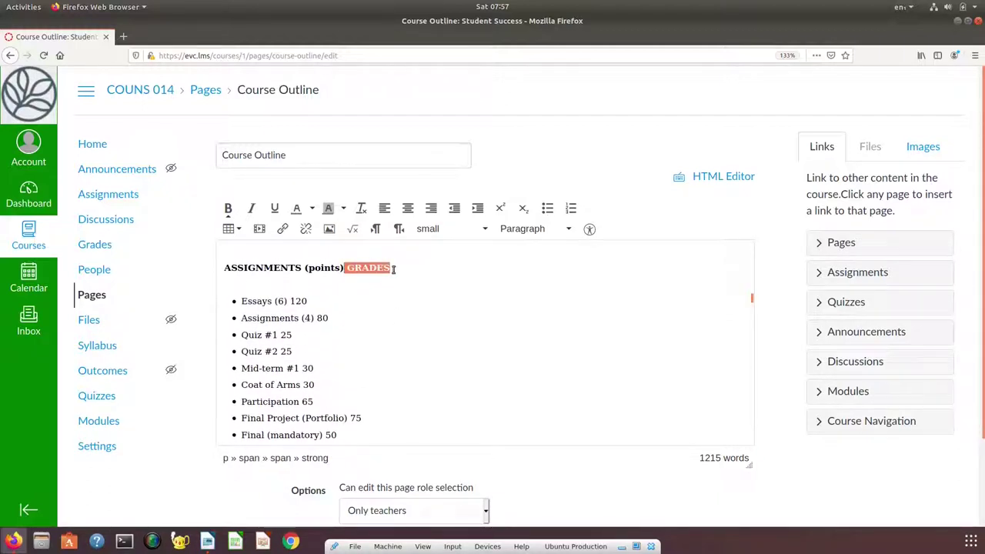
{"action": "key", "text": "BackSpace"}
{"action": "scroll", "coordinate": [401, 328], "scroll_direction": "down", "scroll_amount": 2}
{"action": "scroll", "coordinate": [400, 331], "scroll_direction": "down", "scroll_amount": 1}
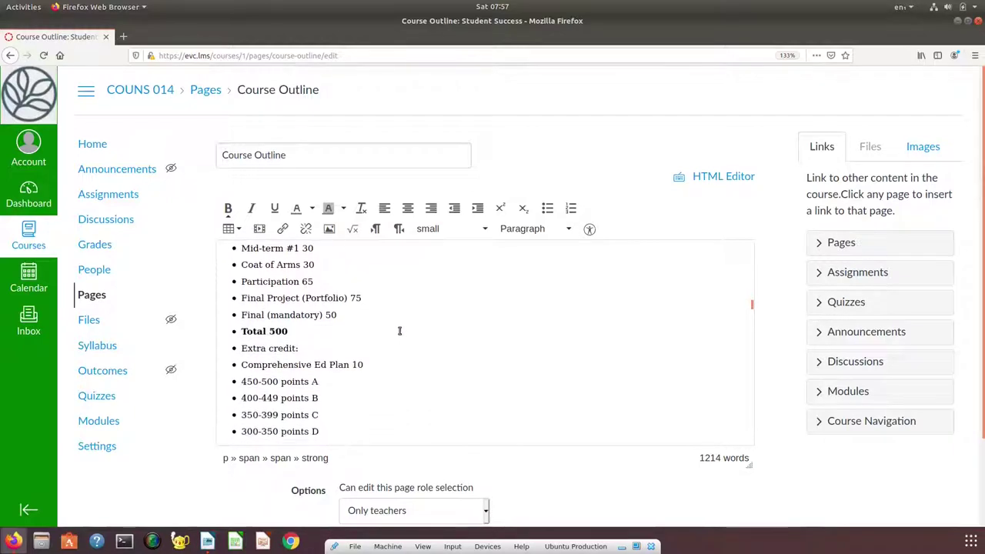
{"action": "left_click", "coordinate": [384, 364]}
{"action": "key", "text": "Return"}
{"action": "key", "text": "Return"}
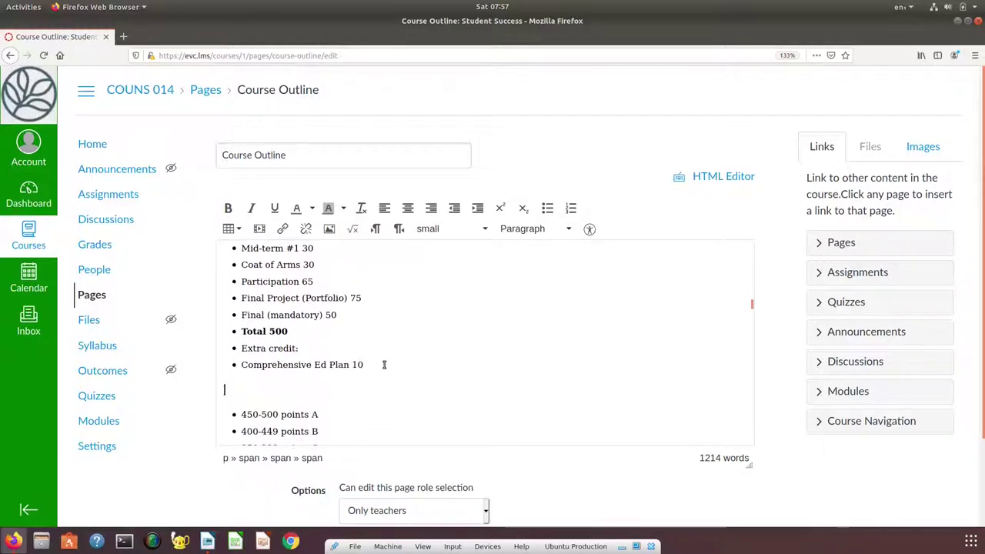
{"action": "key", "text": "ctrl+v"}
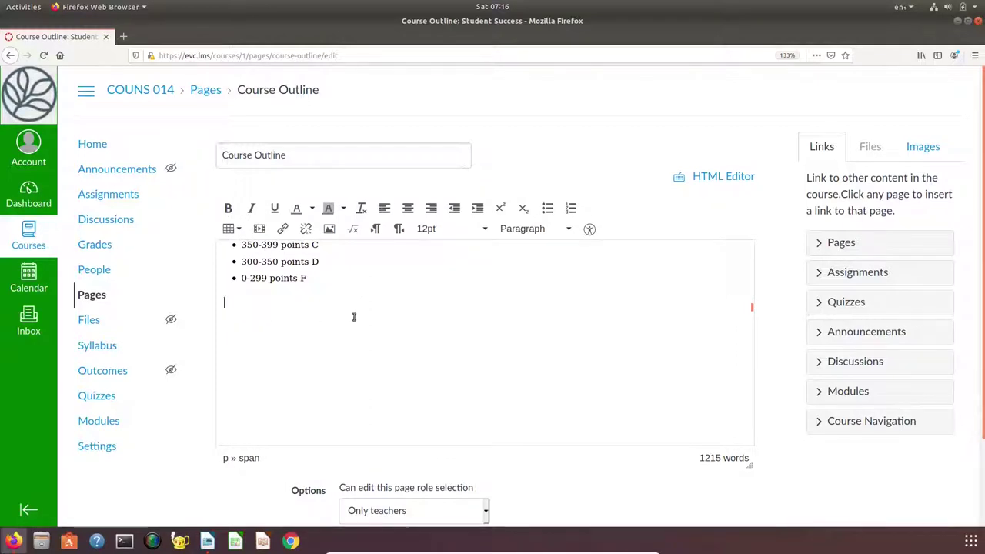
- Remove the blank lines above the Assignments section and the Attendance and Tardiness Policies
{"action": "key", "text": "Delete"}
{"action": "key", "text": "Delete"}
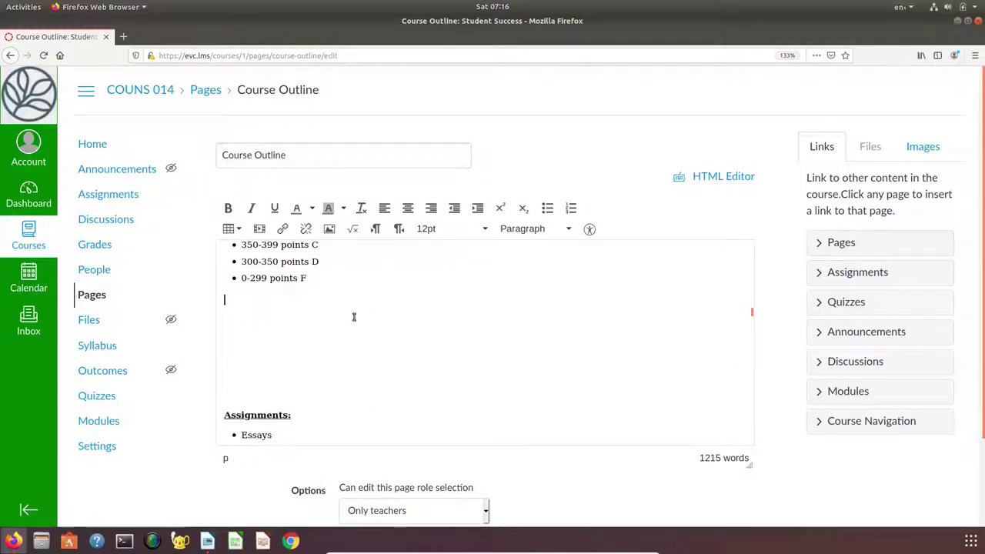
{"action": "key", "text": "Delete"}
{"action": "key", "text": "Delete"}
{"action": "key", "text": "Delete"}
{"action": "left_click", "coordinate": [354, 317]}
{"action": "scroll", "coordinate": [398, 319], "scroll_direction": "down", "scroll_amount": 5}
{"action": "scroll", "coordinate": [398, 319], "scroll_direction": "down", "scroll_amount": 3}
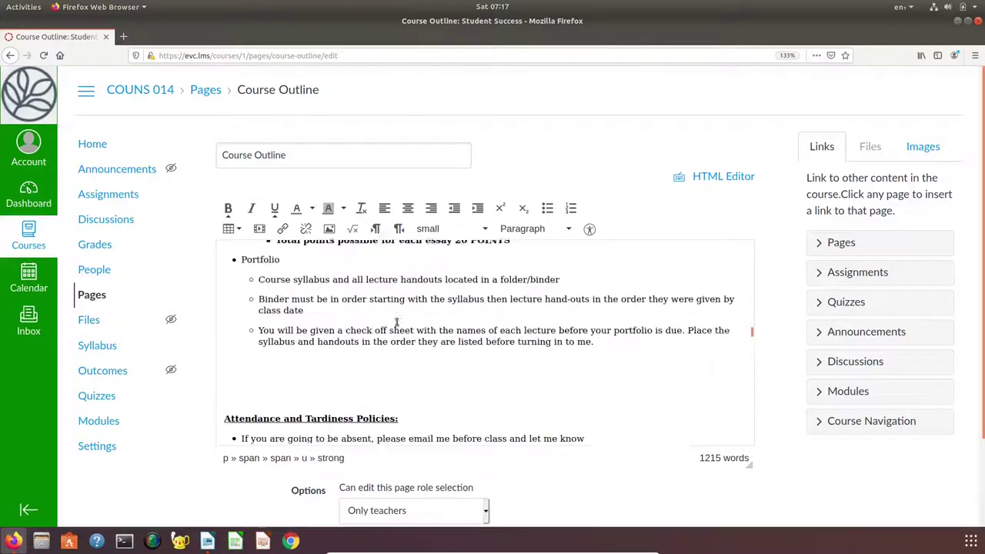
{"action": "scroll", "coordinate": [239, 333], "scroll_direction": "down", "scroll_amount": 1}
{"action": "left_click", "coordinate": [238, 332]}
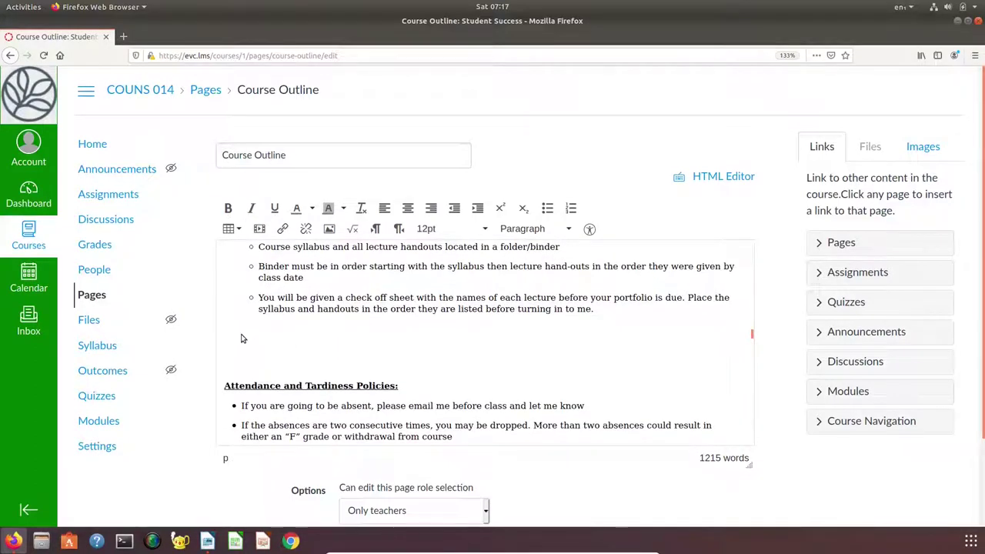
{"action": "key", "text": "Delete"}
{"action": "key", "text": "Delete"}
{"action": "key", "text": "Delete"}
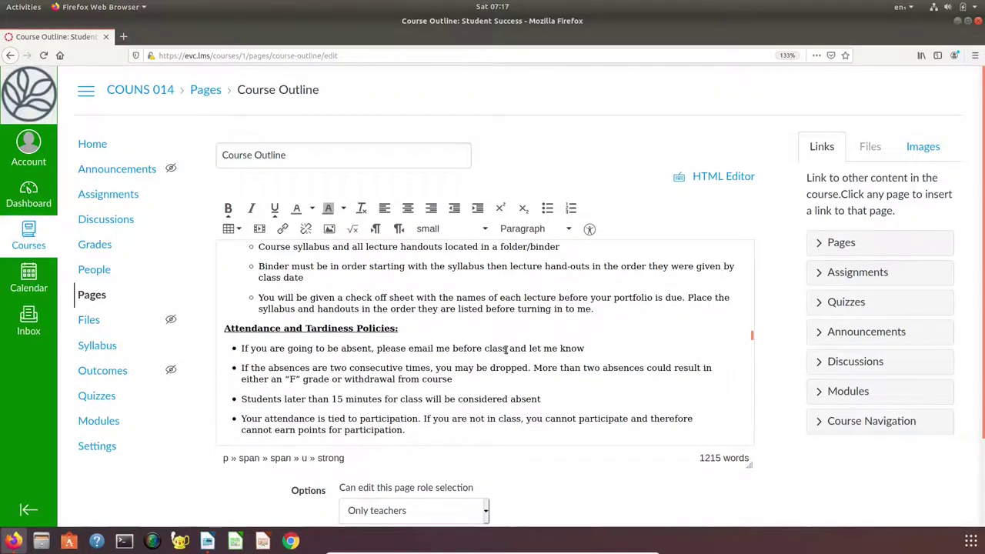
- Scroll through the reformatted outline down to the Week 1–3 schedule
{"action": "scroll", "coordinate": [505, 349], "scroll_direction": "down", "scroll_amount": 3}
{"action": "scroll", "coordinate": [504, 350], "scroll_direction": "down", "scroll_amount": 3}
{"action": "scroll", "coordinate": [504, 351], "scroll_direction": "down", "scroll_amount": 3}
{"action": "scroll", "coordinate": [501, 350], "scroll_direction": "down", "scroll_amount": 3}
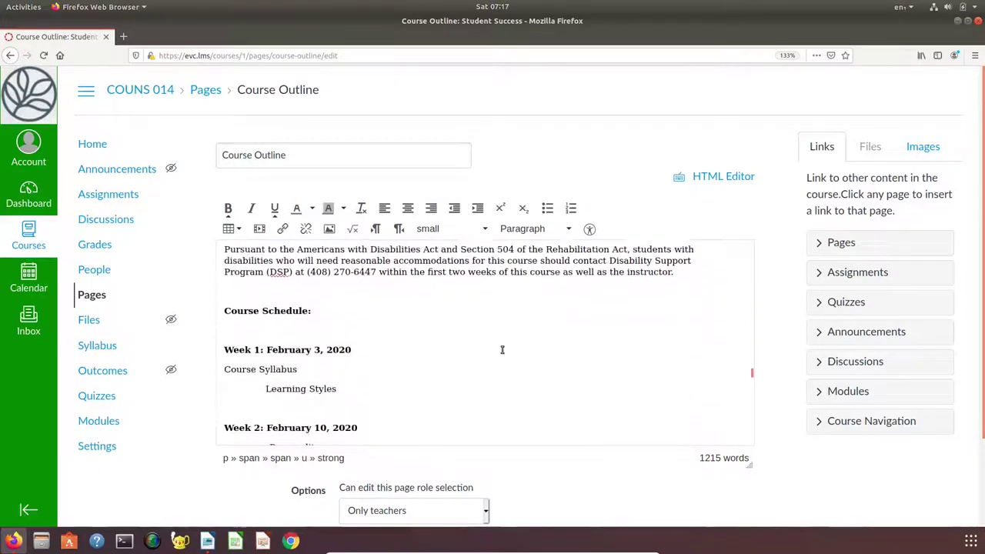
{"action": "scroll", "coordinate": [502, 350], "scroll_direction": "down", "scroll_amount": 1}
{"action": "scroll", "coordinate": [502, 350], "scroll_direction": "down", "scroll_amount": 1}
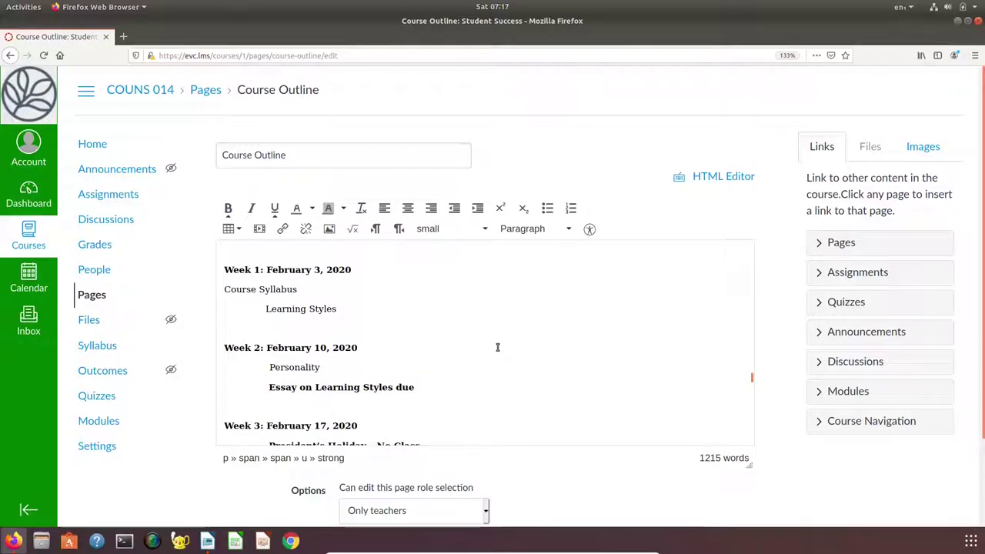
{"action": "scroll", "coordinate": [858, 468], "scroll_direction": "down", "scroll_amount": 3}
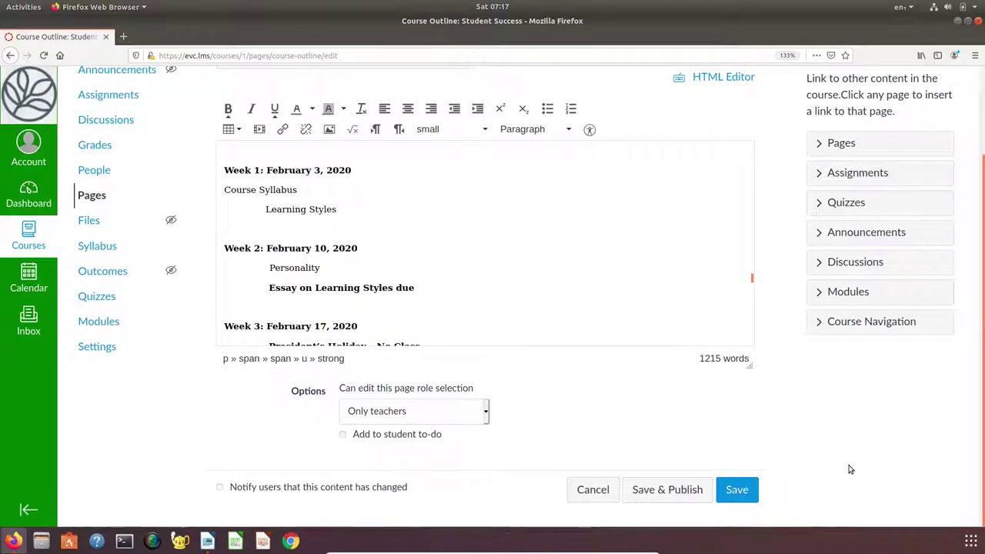
- Save and publish the Course Outline page, then return to the course Modules page
{"action": "left_click", "coordinate": [690, 496]}
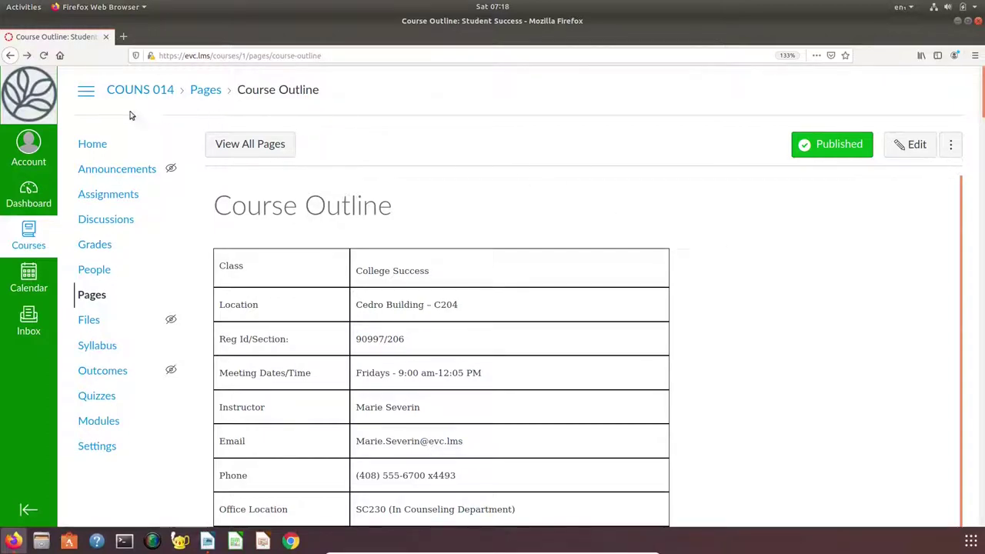
{"action": "left_click", "coordinate": [100, 146]}
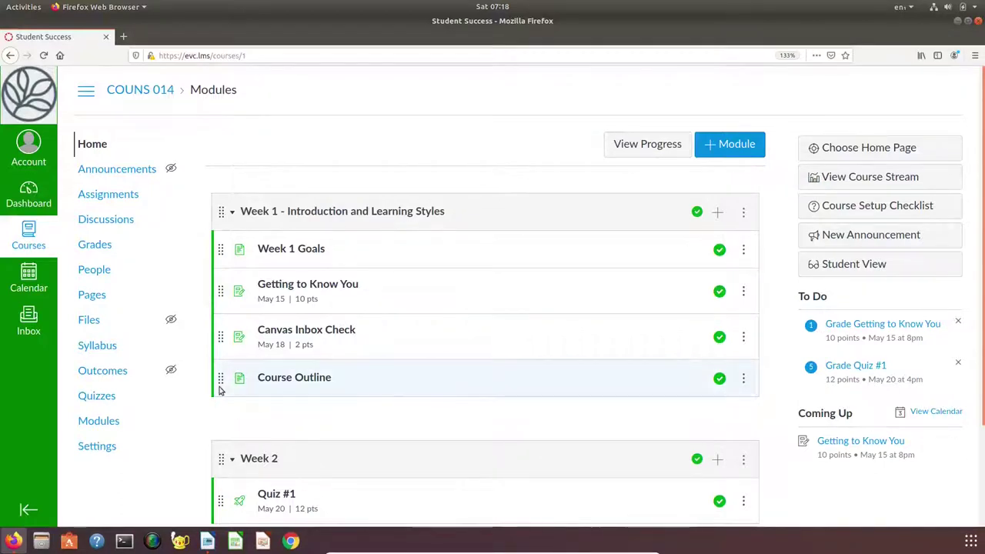
- Drag Course Outline above Week 1 Goals to the top of Week 1
{"action": "left_click_drag", "start_coordinate": [222, 378], "coordinate": [225, 304]}
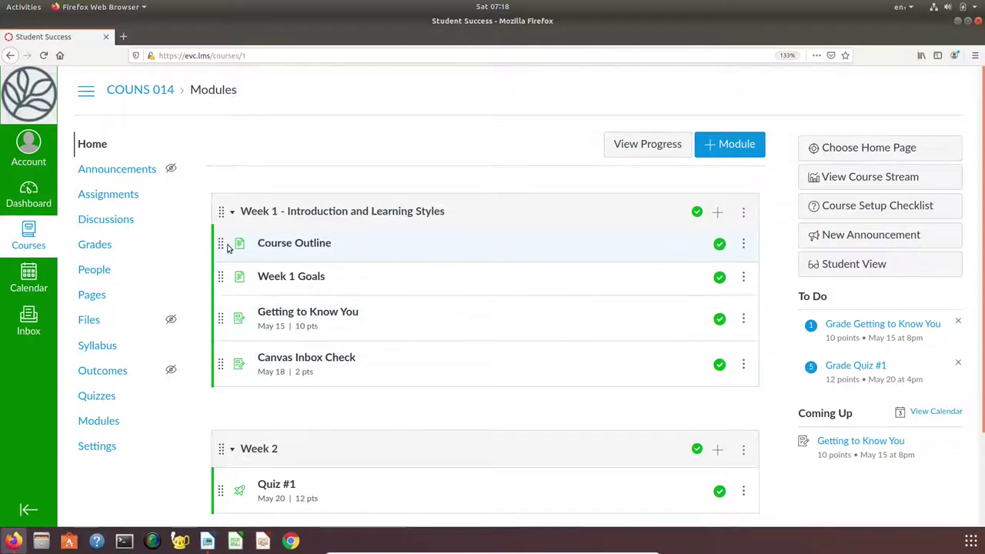
{"action": "left_click_drag", "start_coordinate": [226, 304], "coordinate": [226, 249]}
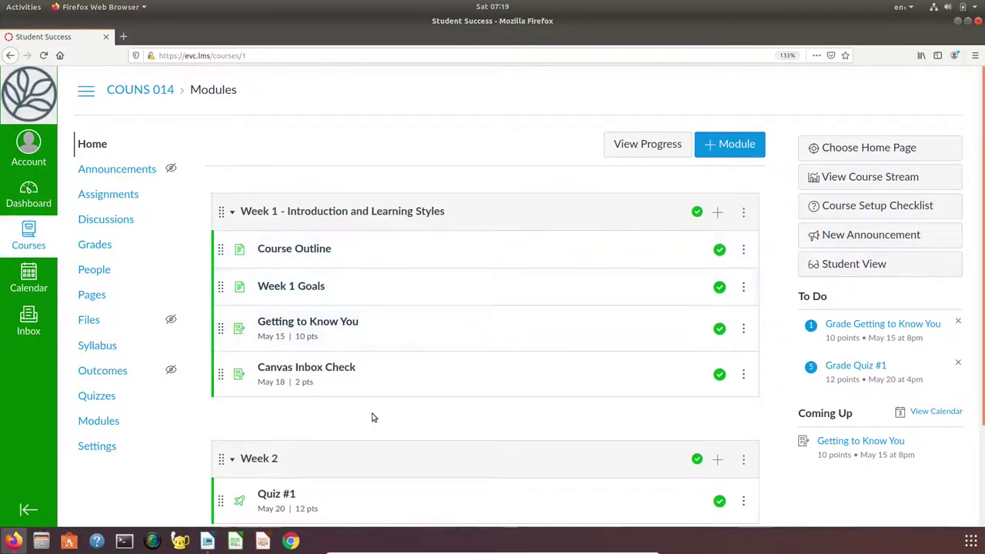